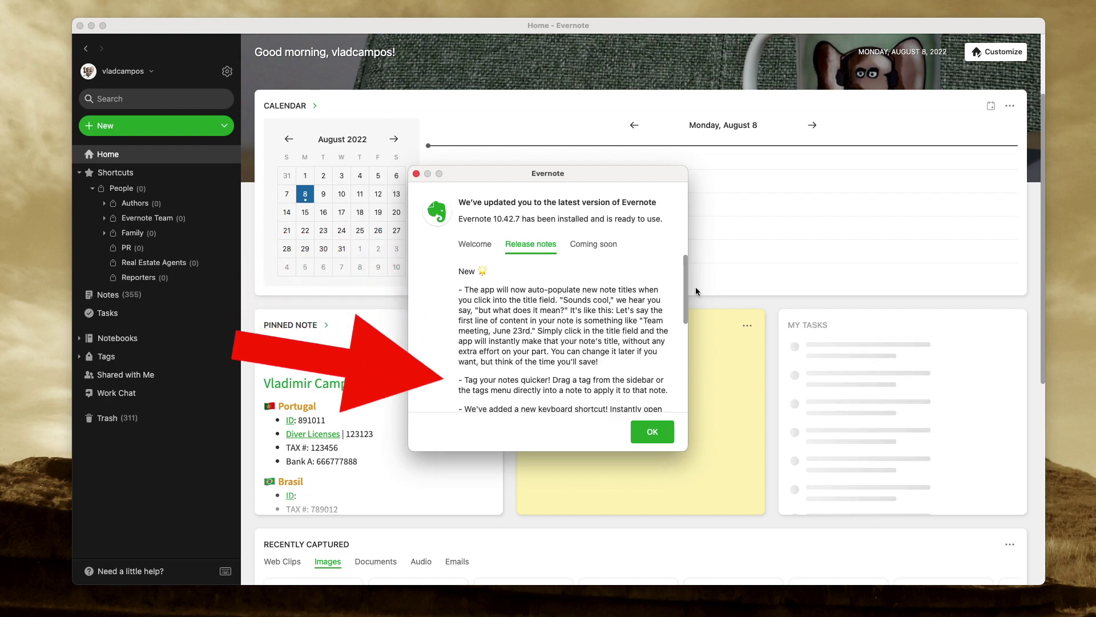
Step: Scroll down through the Evernote release notes
left_click_drag(687, 275, 680, 363)
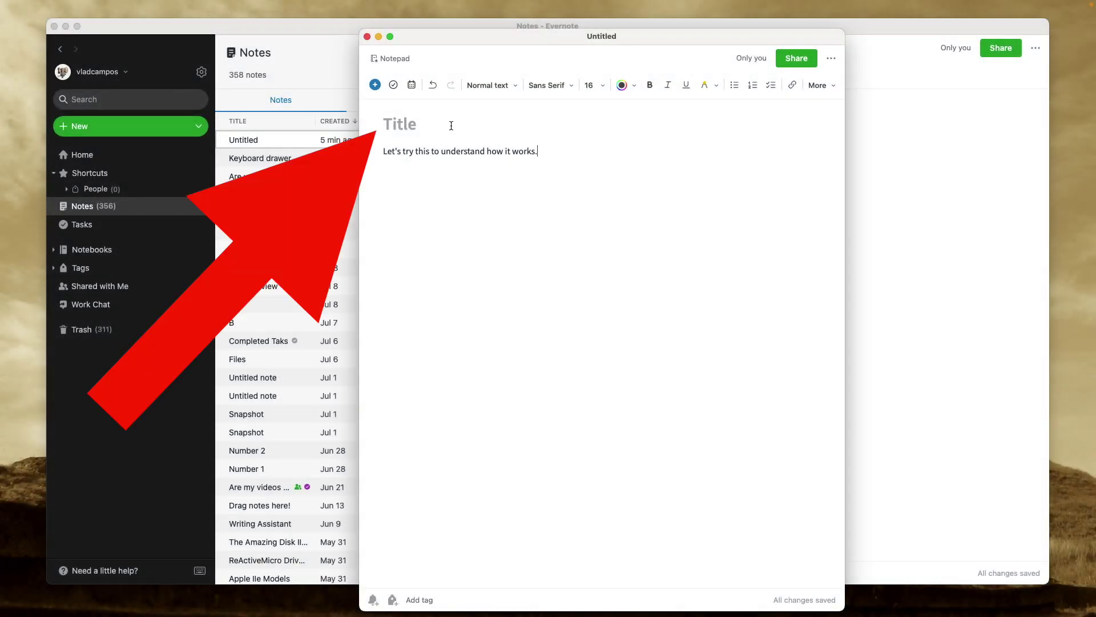
Step: Auto-fill the title from the body's first line, clear it, and auto-fill it again
left_click(451, 125)
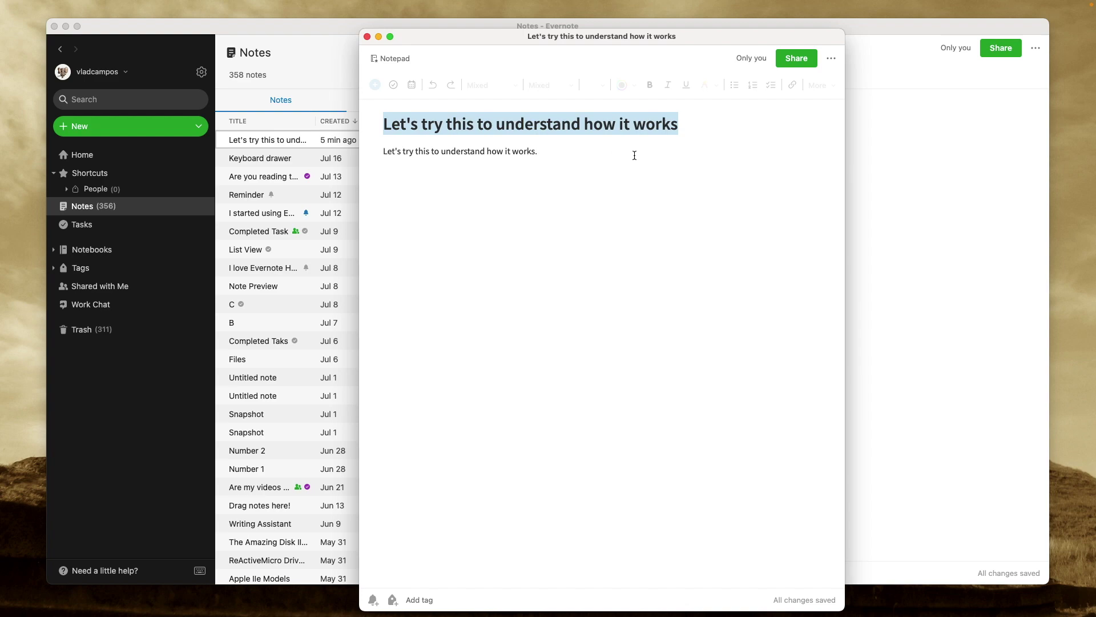
key("BackSpace")
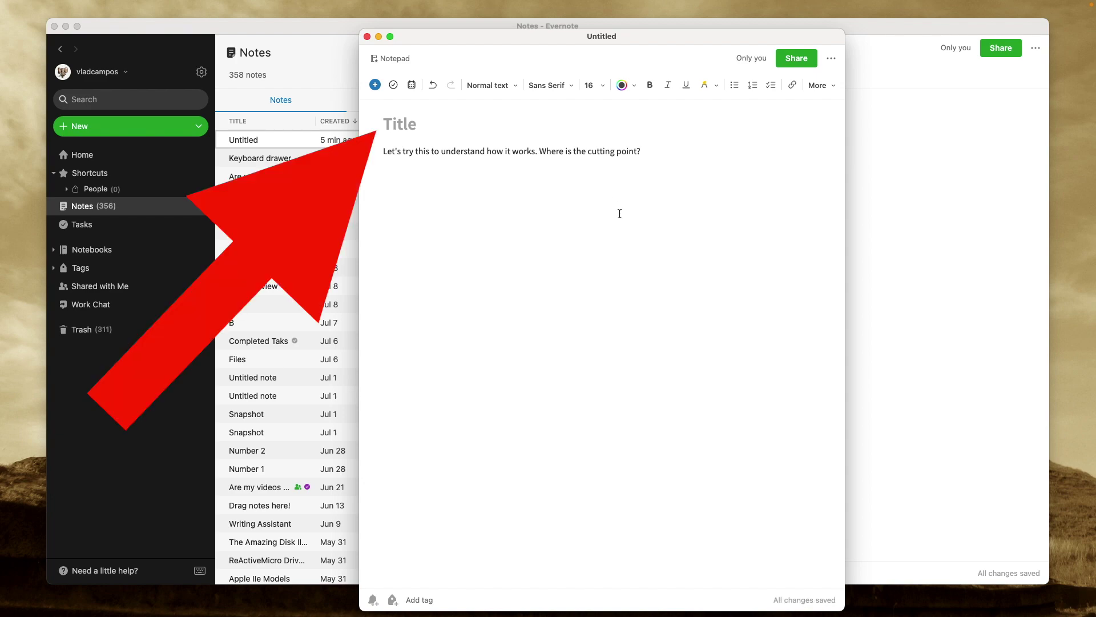
left_click(437, 130)
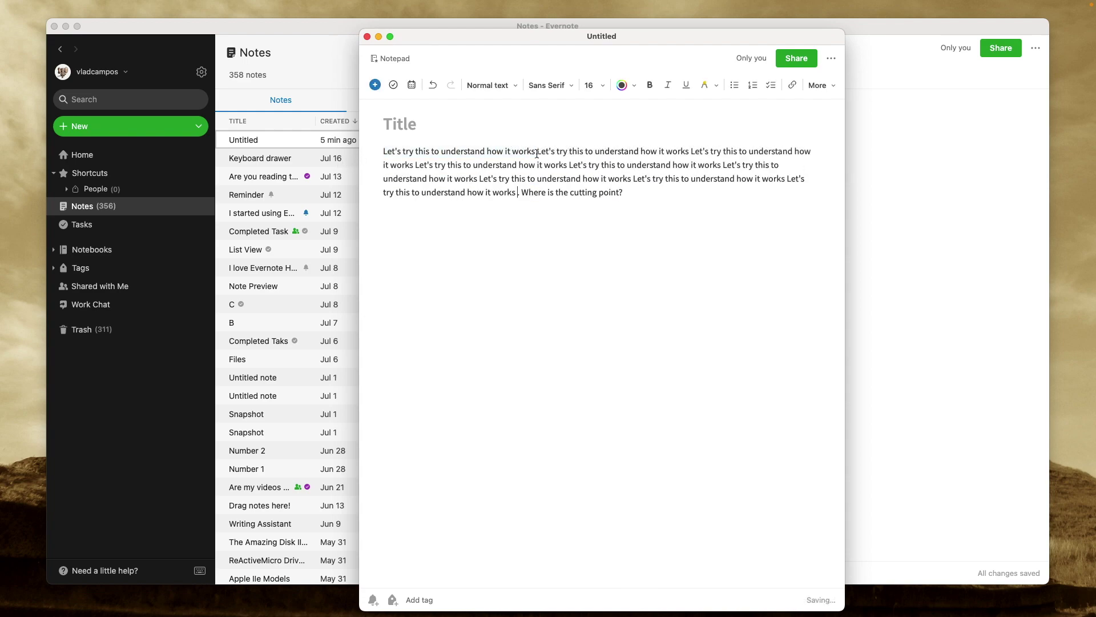
Step: Paste repeated sentences into the body so the auto-filled title is cut off at 'Let'
type("Let's try this to understand how it works Let's try this to understand how it works Let's try this to understand how it works Let's try this to understand how it works Let's try this to understand how it works Let's try this to understand how it works Let's try this to understand how it works")
left_click(424, 124)
type("Let's try this to understand how it works Let's try this to understand how it works Let's try this to understand how it works Let's try this to understand how it works Let's try this to understand how it works Let's try this to understand how it works Let")
key("ctrl+a")
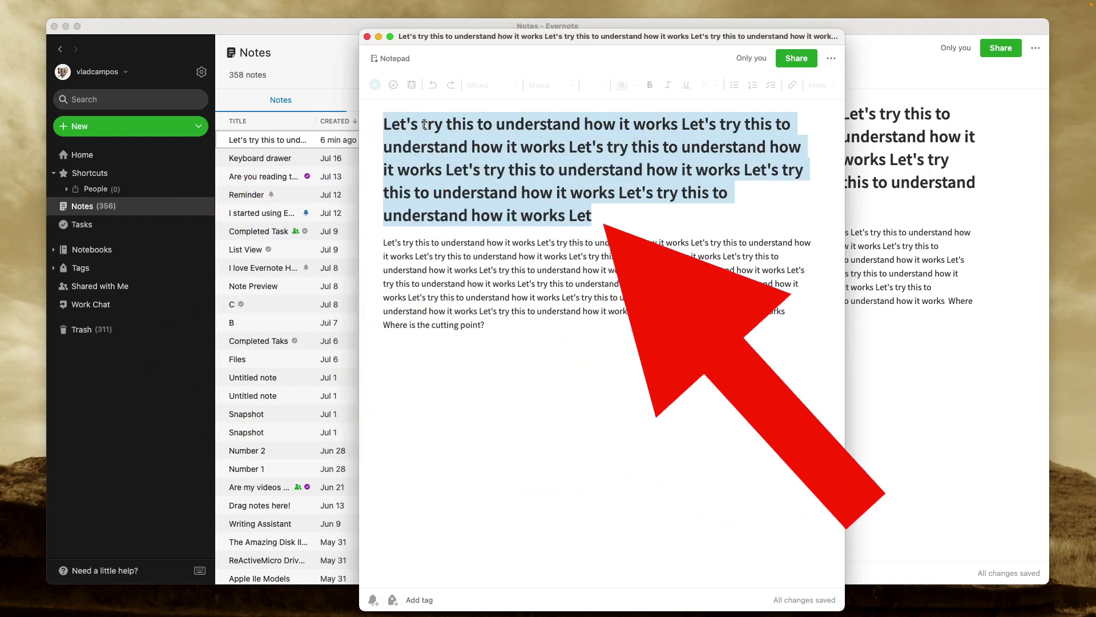
left_click(595, 220)
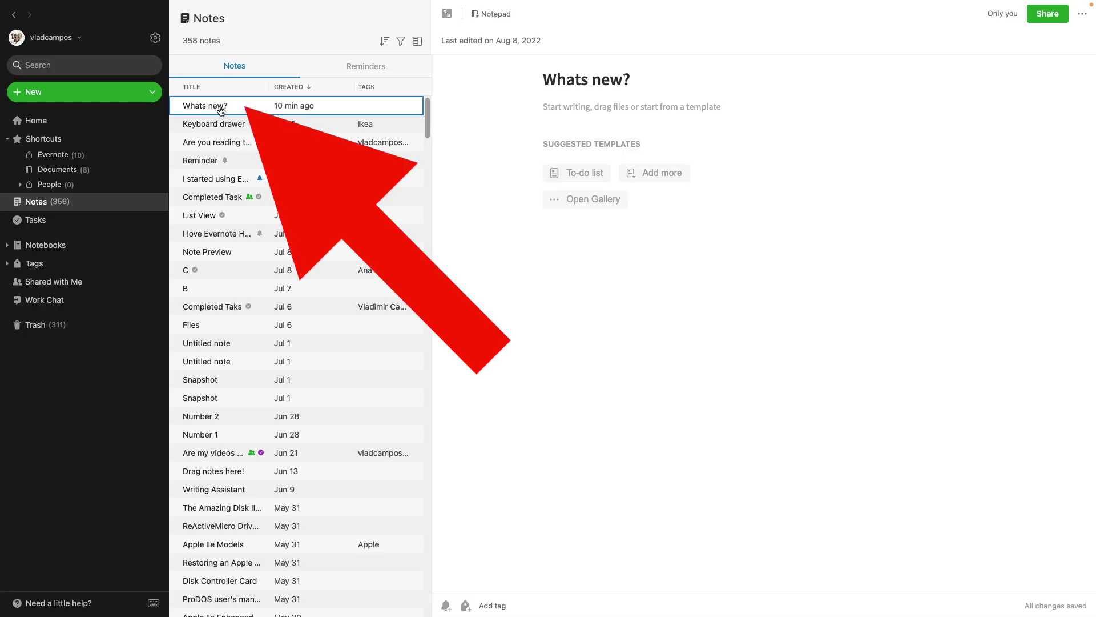
Step: Drag the Whats new? note into Documents and tag it with Evernote and Agile
left_click_drag(217, 108, 231, 107)
left_click_drag(224, 151, 87, 173)
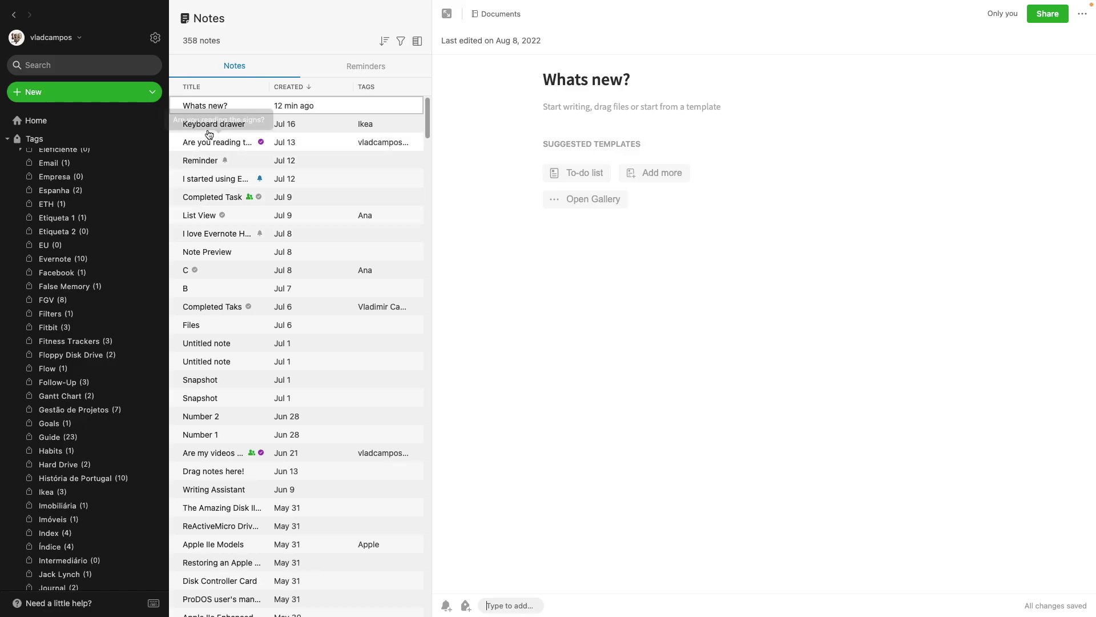
left_click_drag(208, 106, 297, 156)
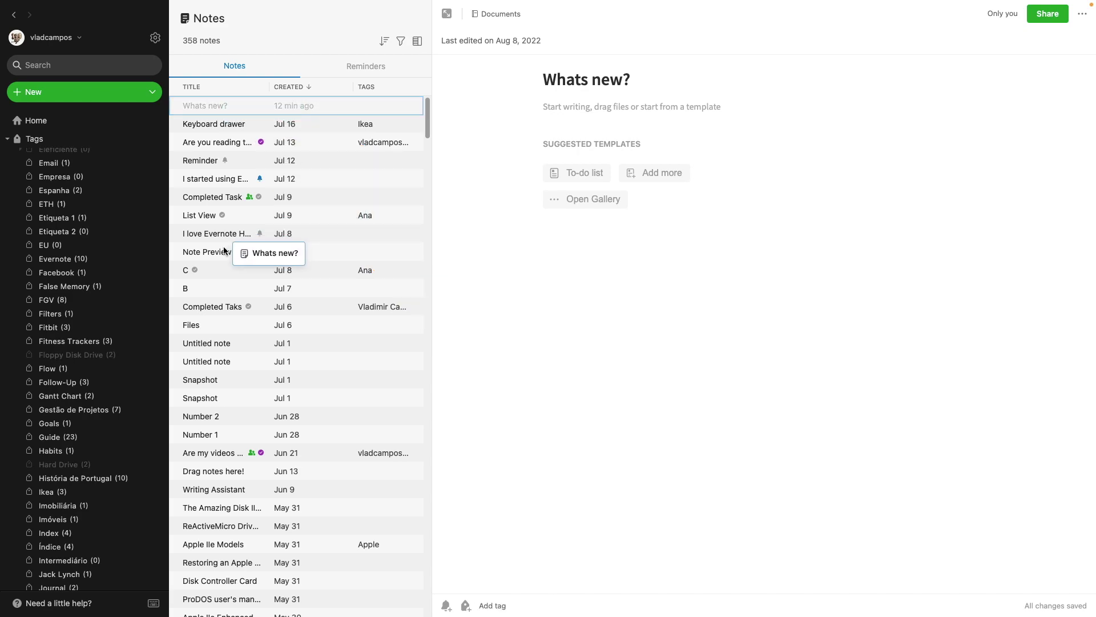
left_click_drag(153, 312, 84, 261)
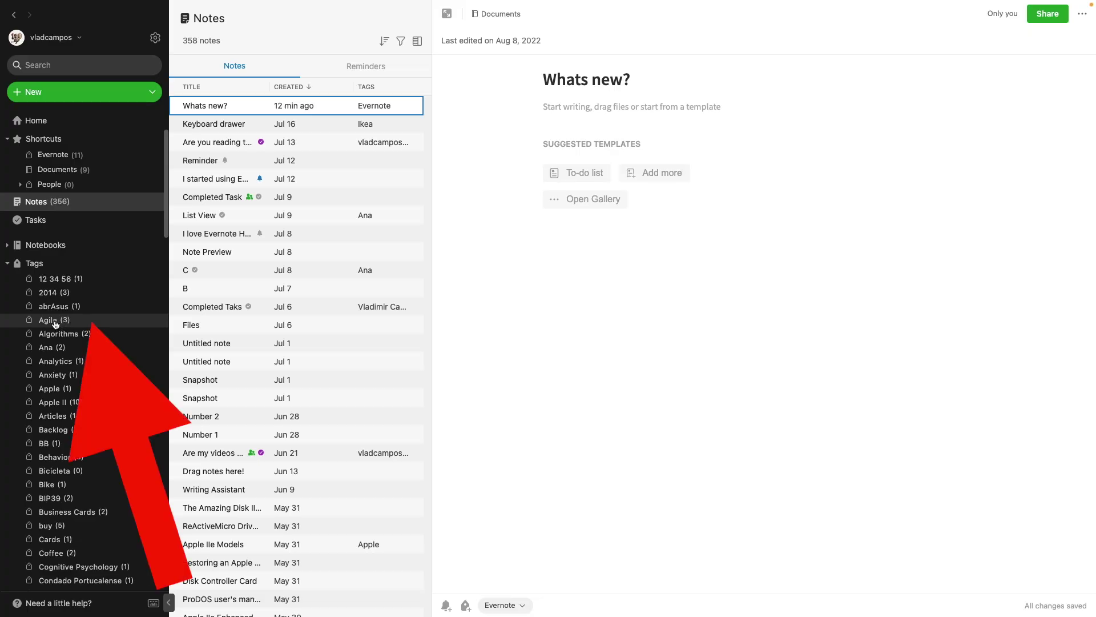
left_click_drag(55, 325, 730, 241)
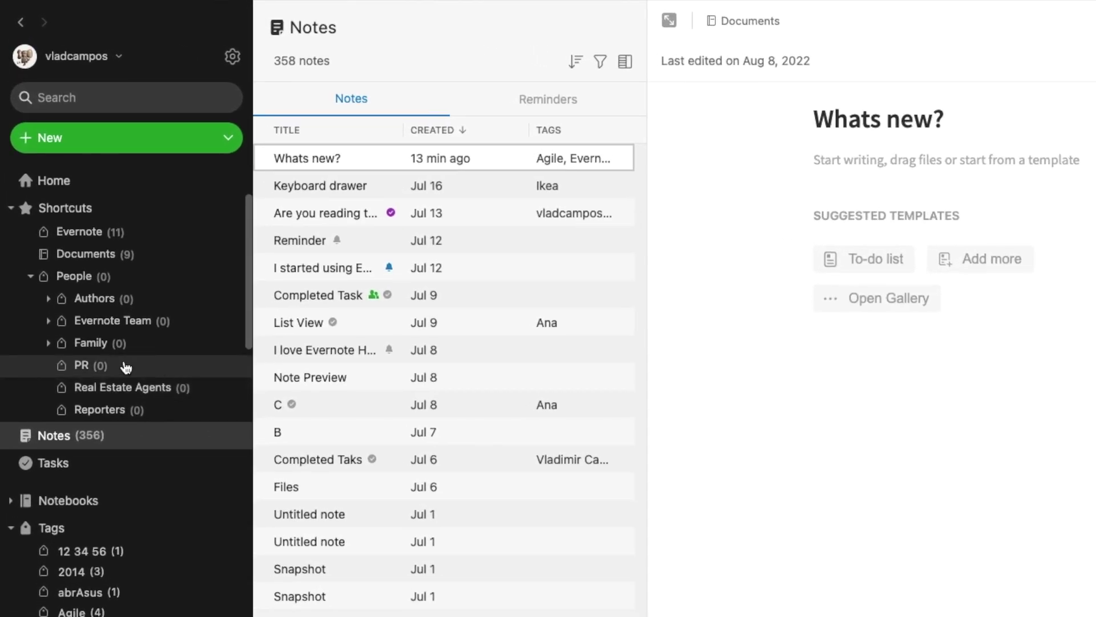
Step: Expand the Evernote Team tag group and drag its first person tag onto the note
left_click(49, 321)
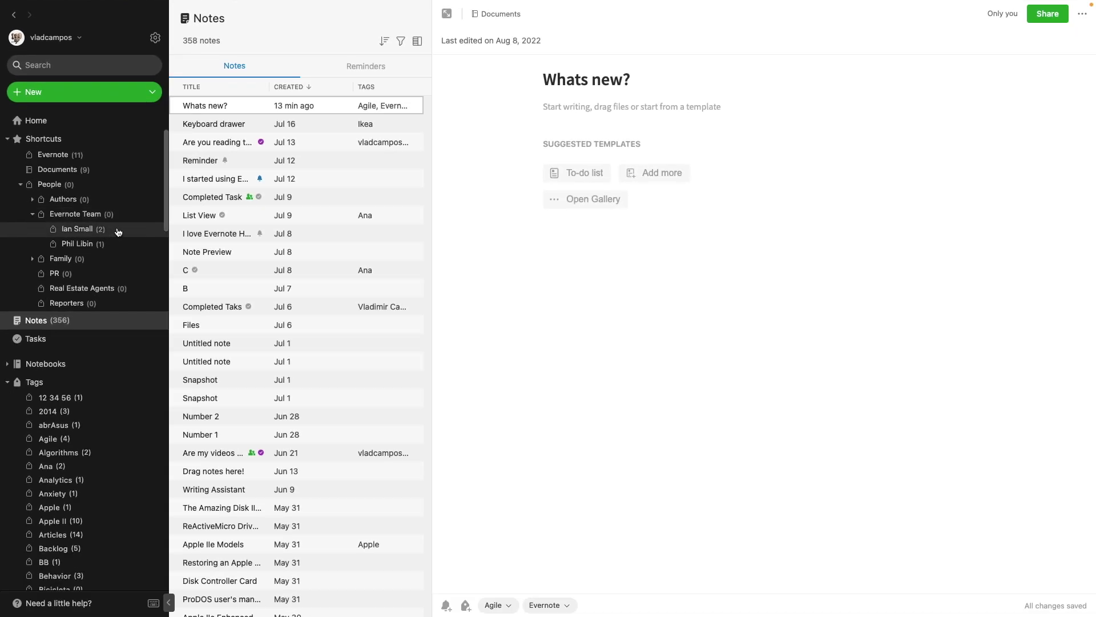
left_click_drag(373, 278, 754, 451)
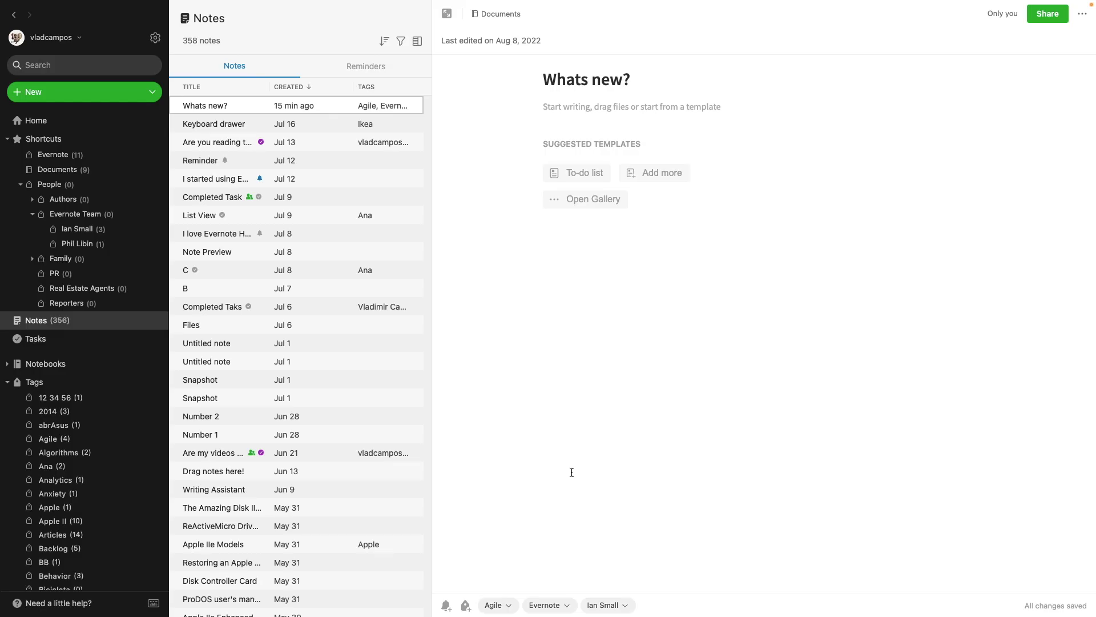
Step: Search the keyboard shortcuts panel for 'sett' and open Settings with Cmd+comma
left_click(154, 604)
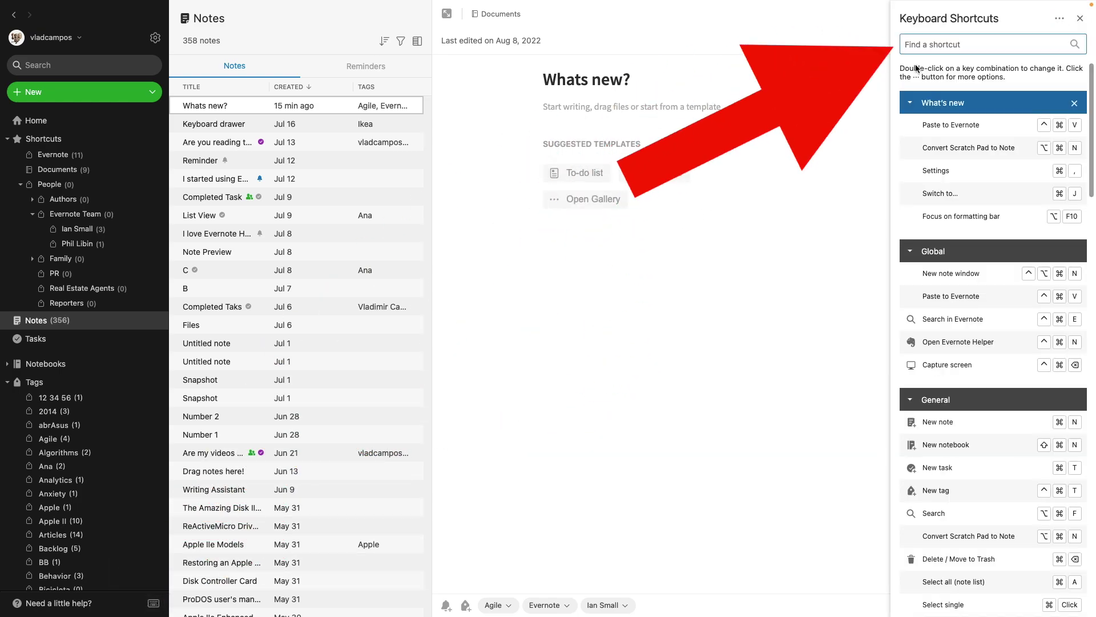
type("s")
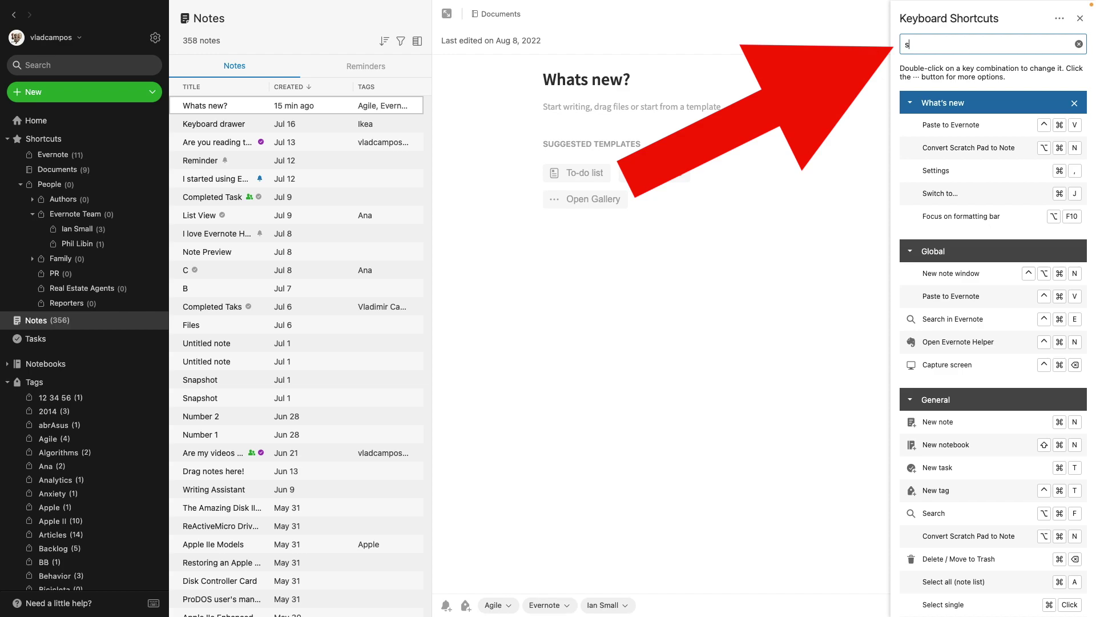
type("ett")
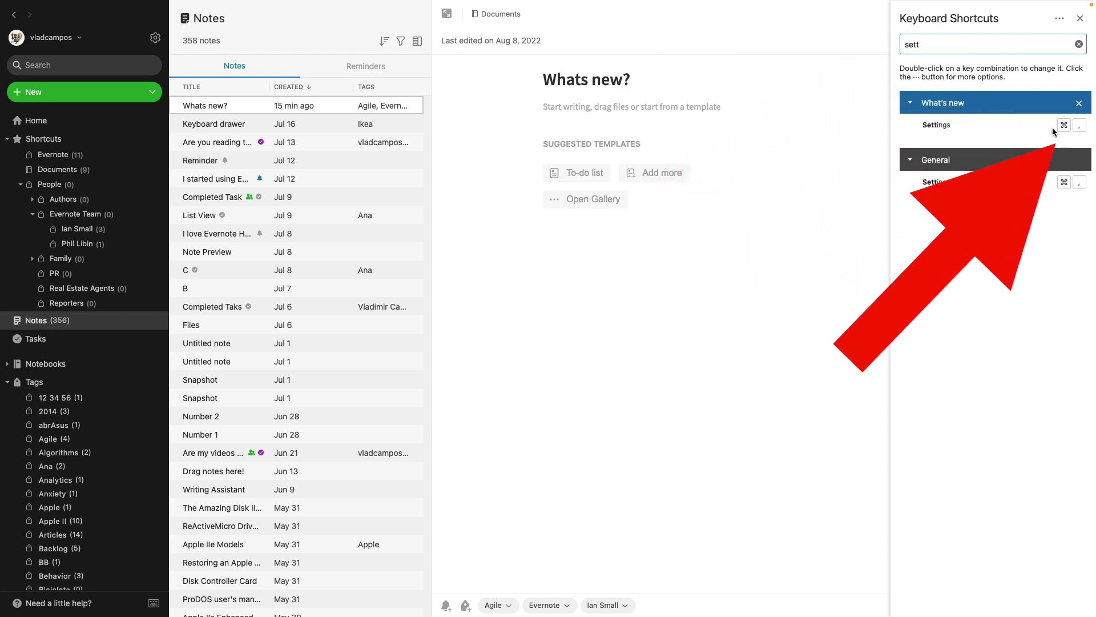
left_click(642, 339)
key("super+comma")
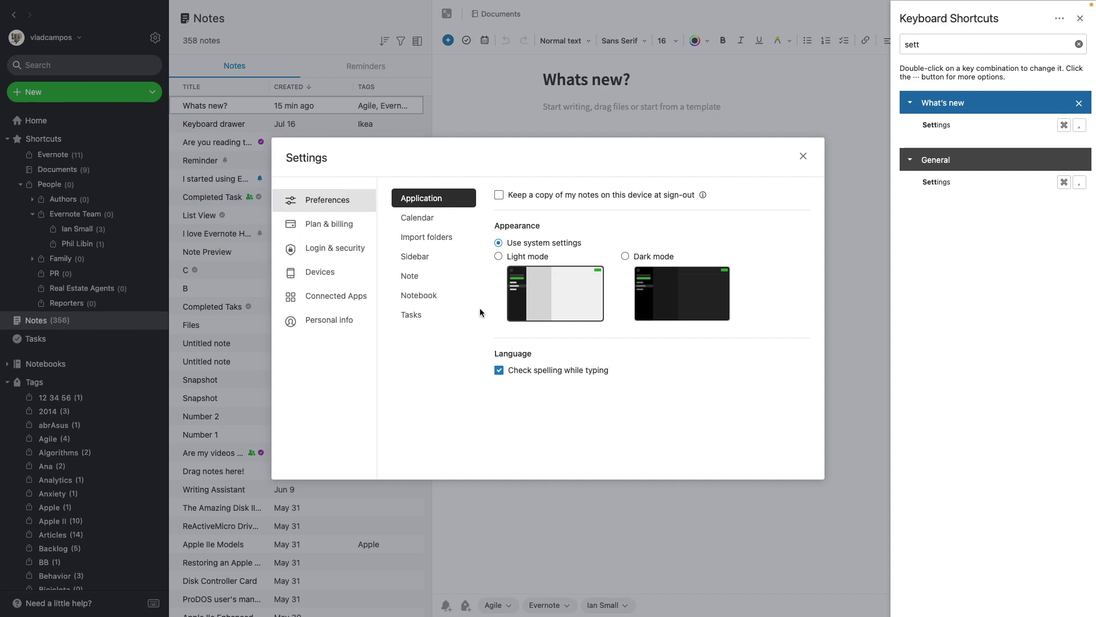
Step: Review the note width preferences on the Settings Note tab
left_click(437, 279)
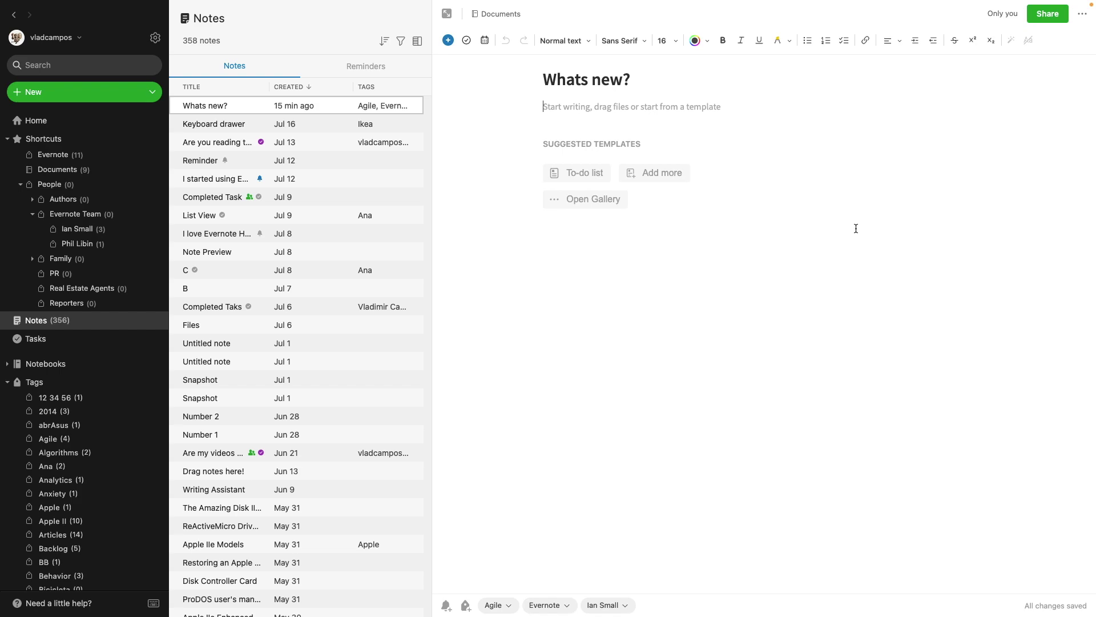
Step: Check the Note width options in the note's ... menu, then open Settings from the gear icon
left_click(1081, 15)
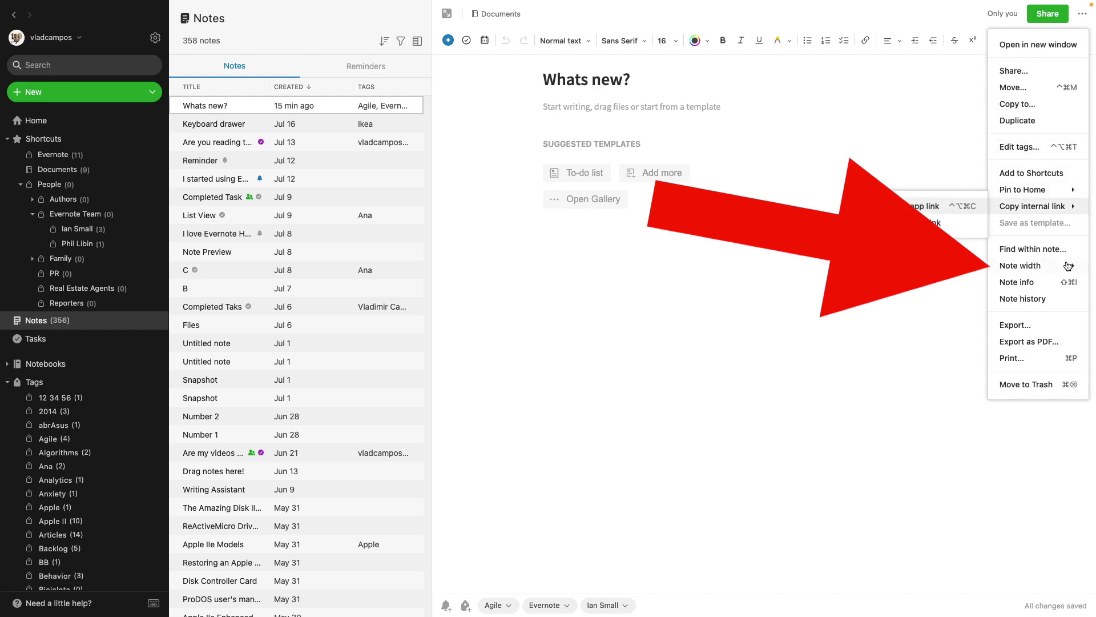
mouse_move(1067, 273)
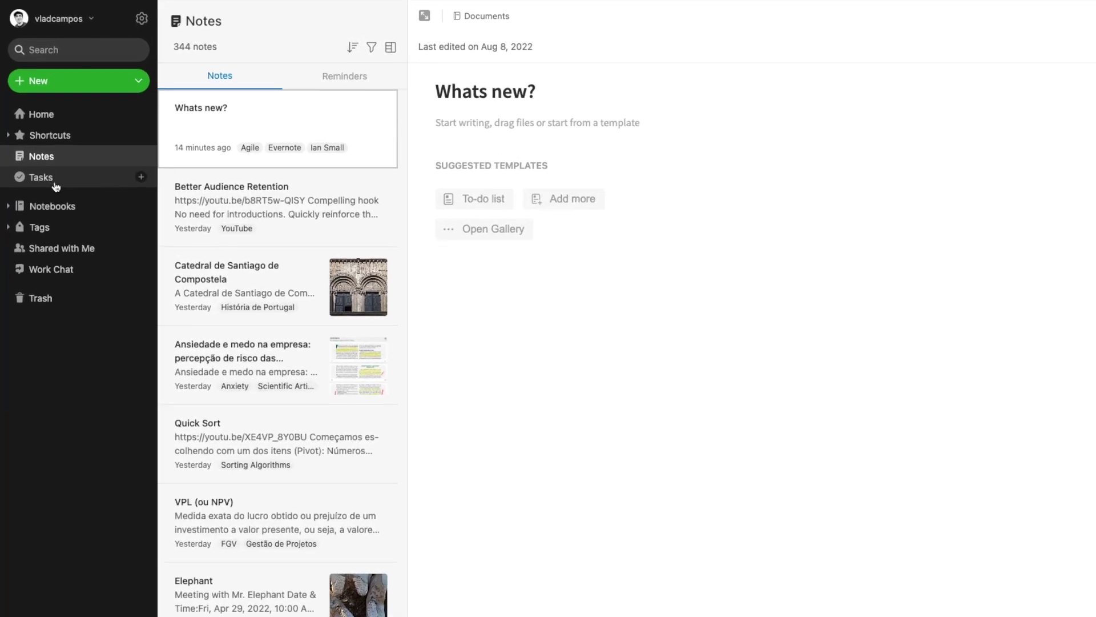
left_click(35, 152)
left_click(450, 31)
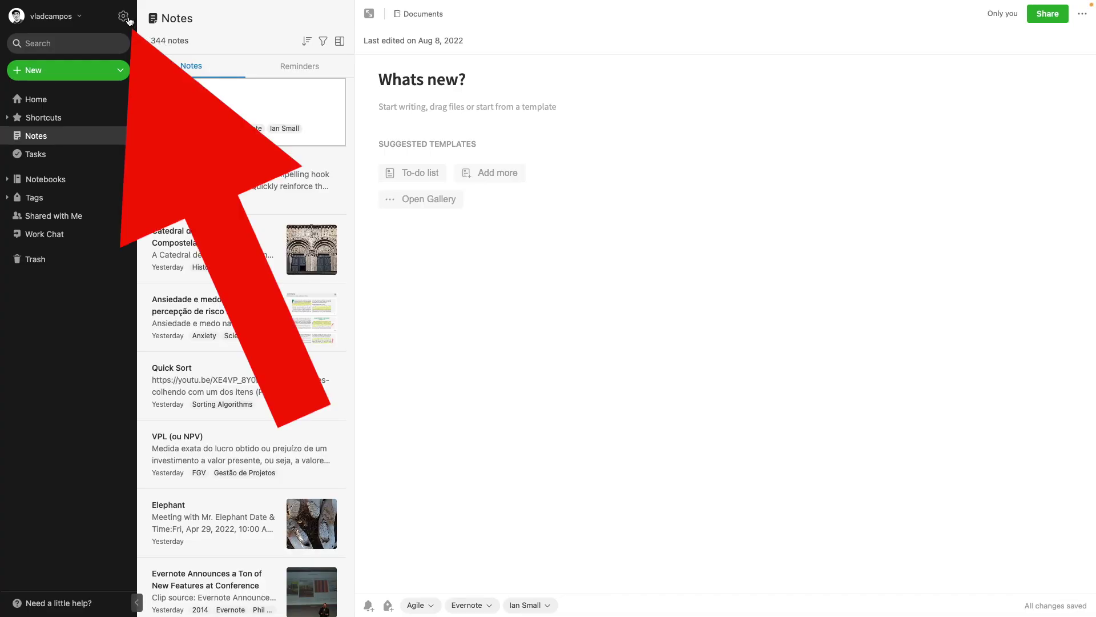
left_click(126, 17)
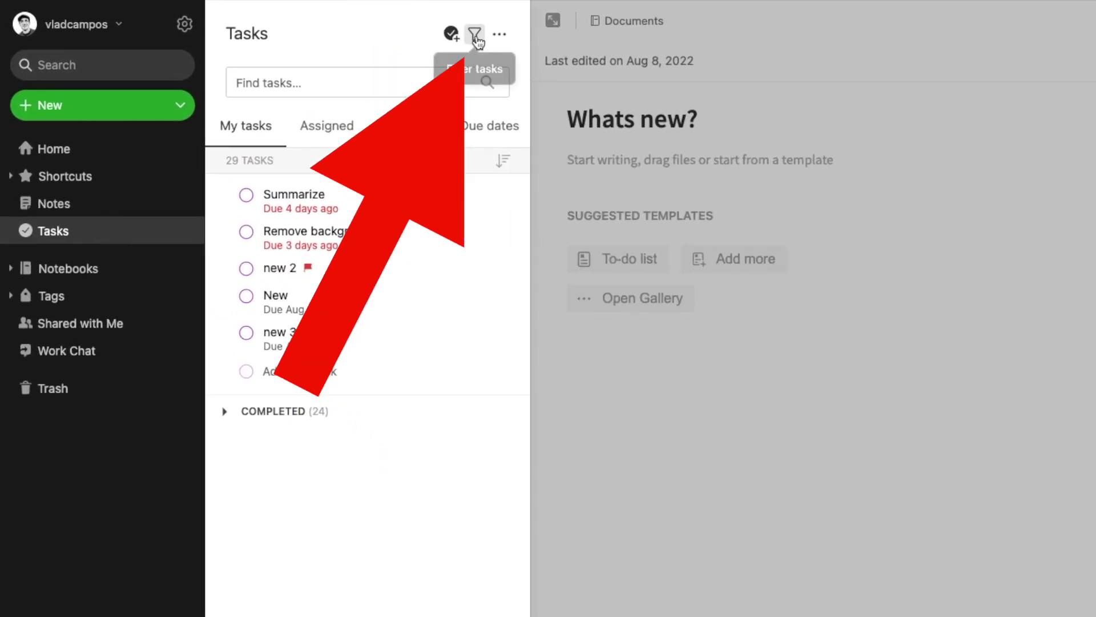
Step: Open the Filter tasks panel with Recurring, Flagged and Completed toggles
left_click(475, 35)
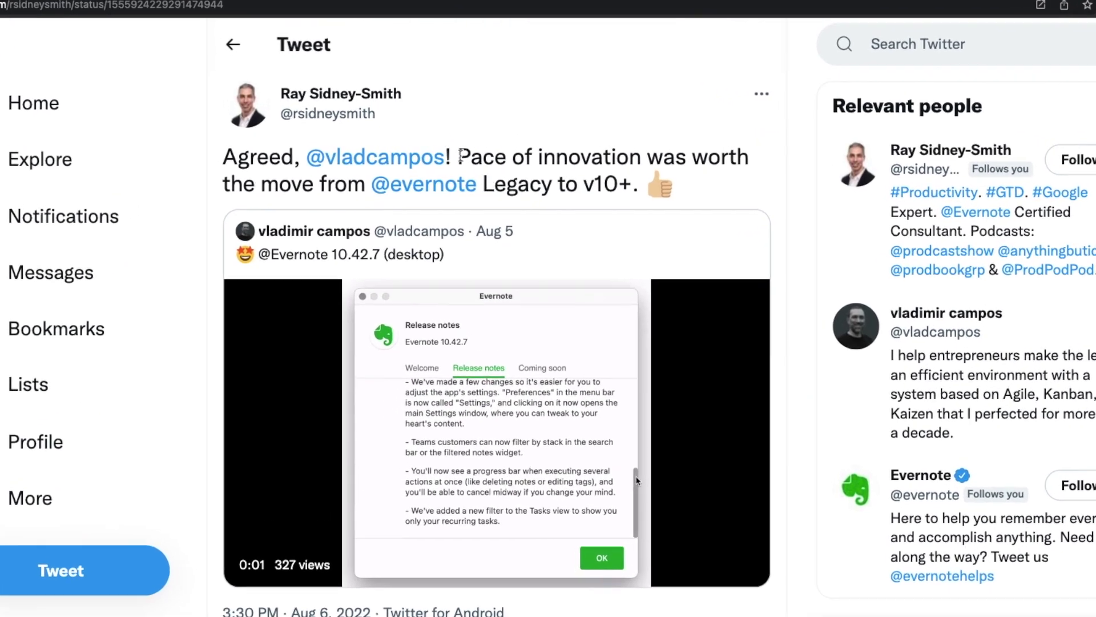
left_click_drag(460, 157, 657, 194)
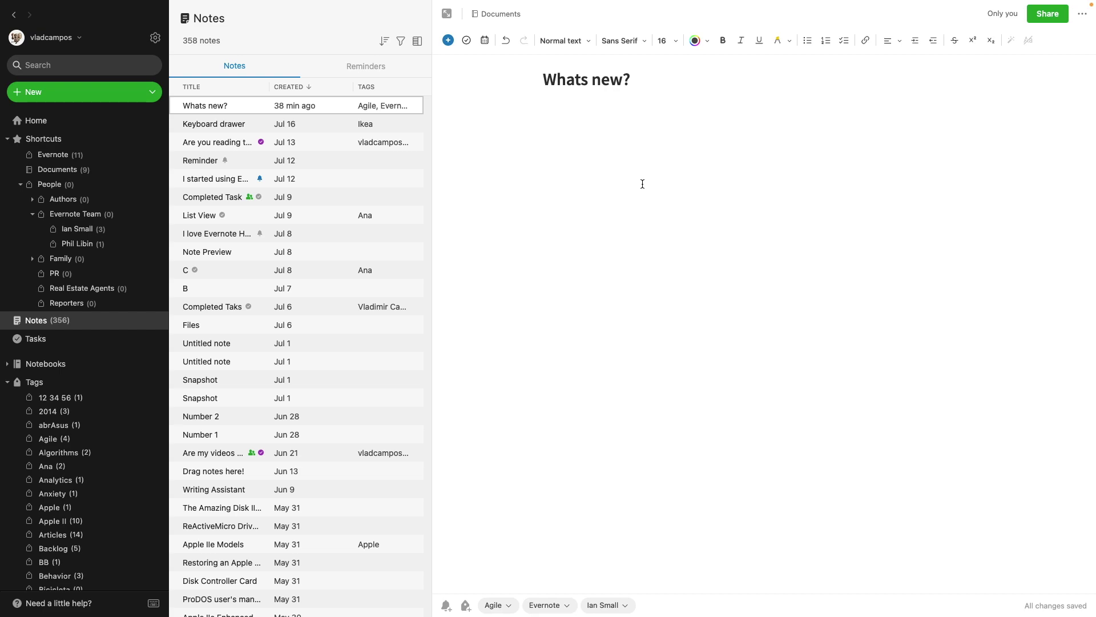
Step: Insert an unchecked task reading 'new' into the Whats new? note
left_click(448, 41)
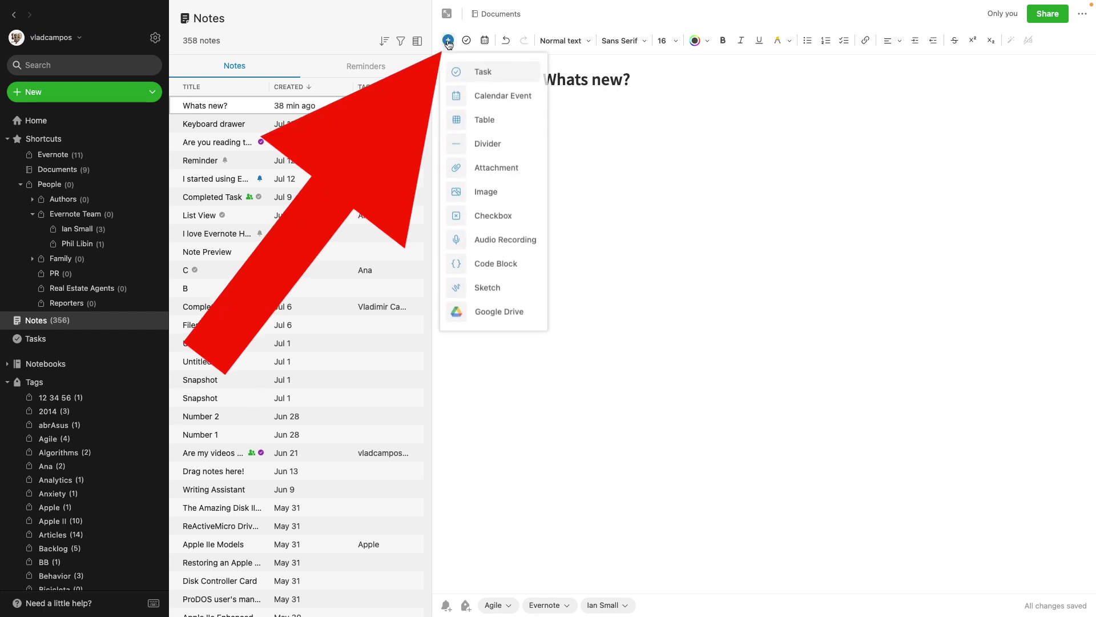
left_click(510, 75)
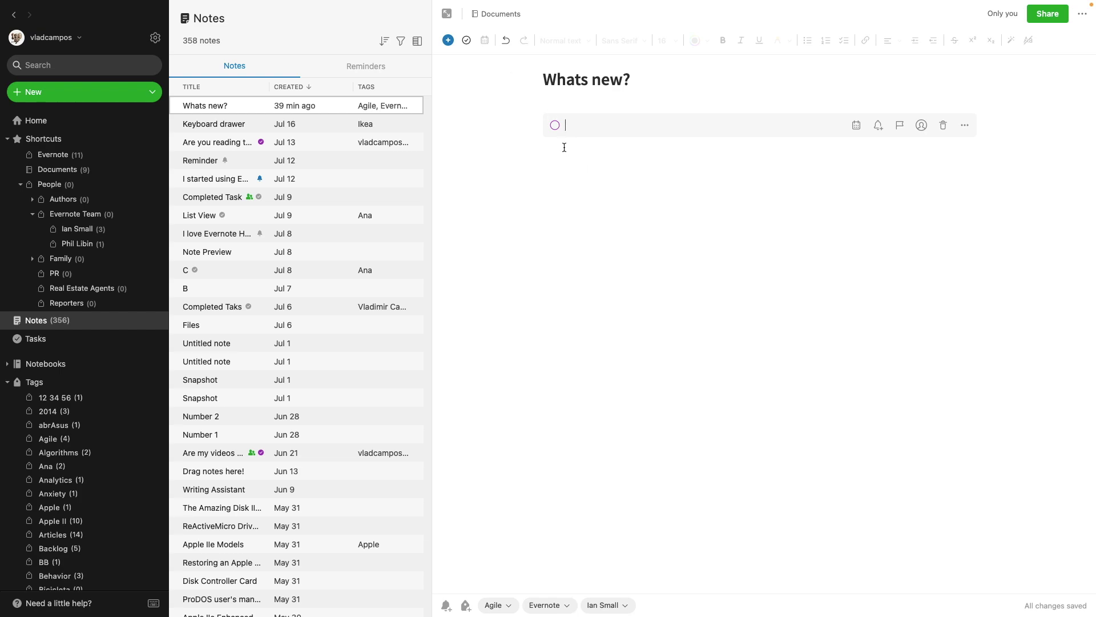
key("BackSpace")
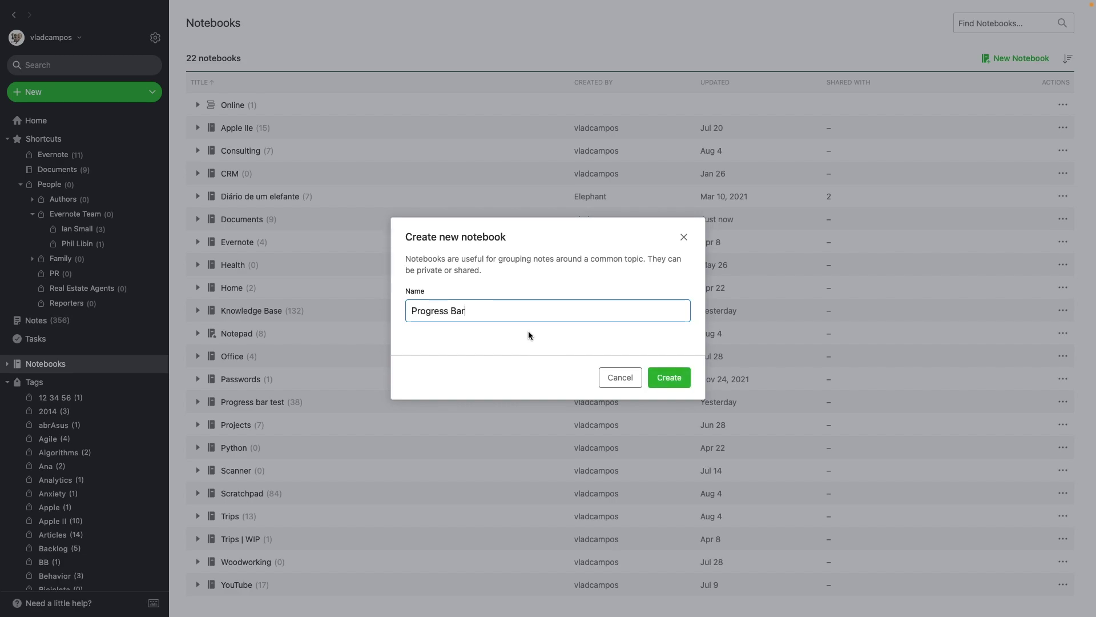
Step: Create the empty Progress Bar notebook and open the 132-note Knowledge Base notebook
left_click(670, 376)
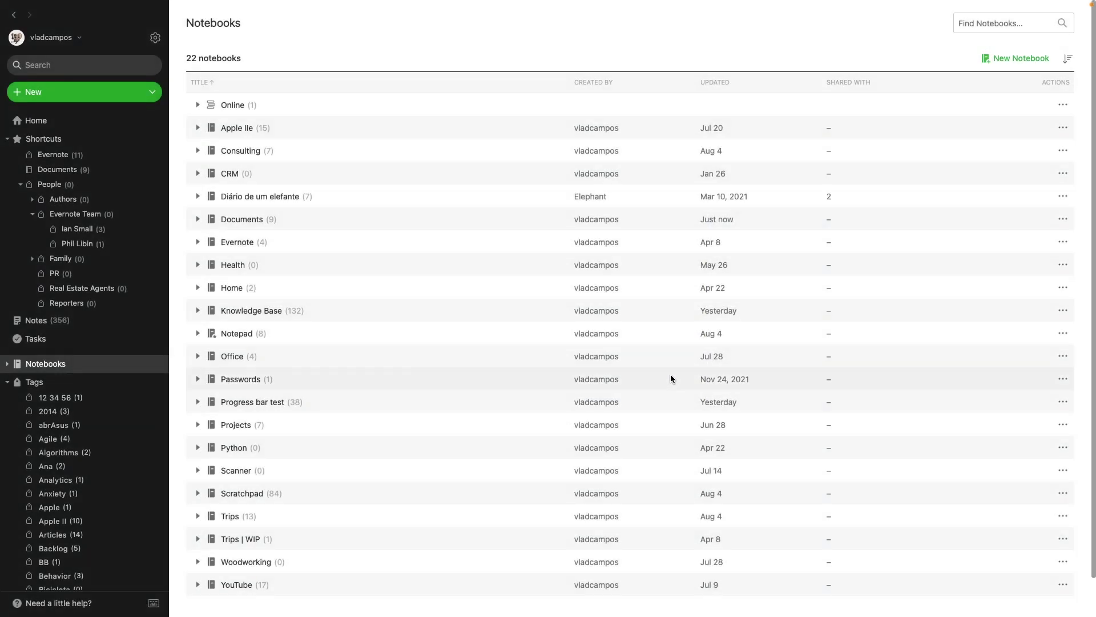
scroll(519, 430, "down", 2)
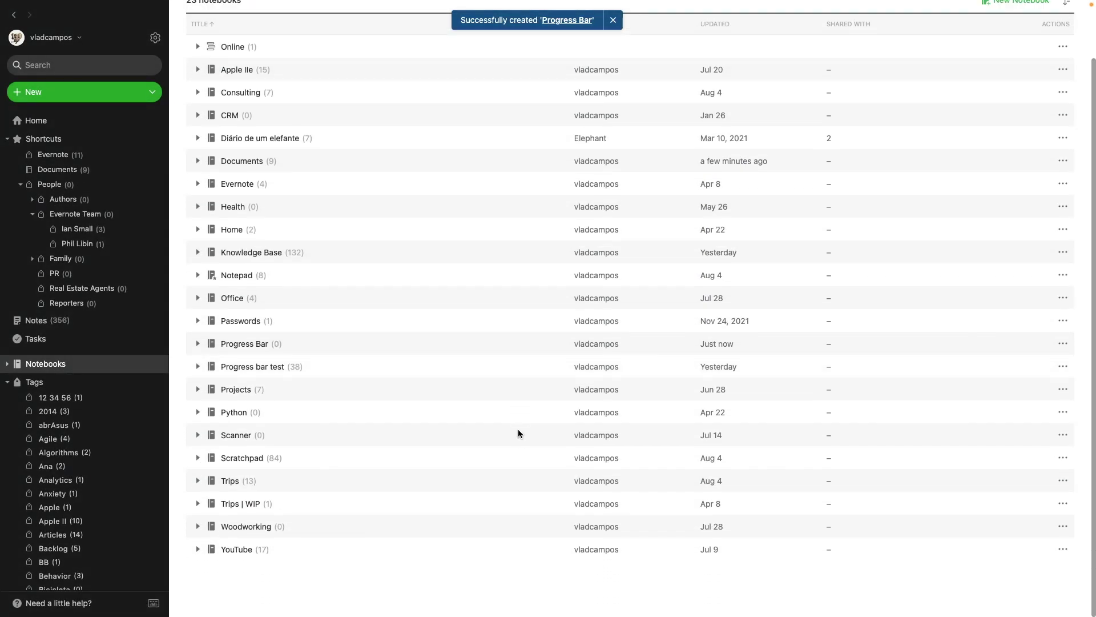
scroll(519, 430, "up", 2)
scroll(517, 429, "down", 2)
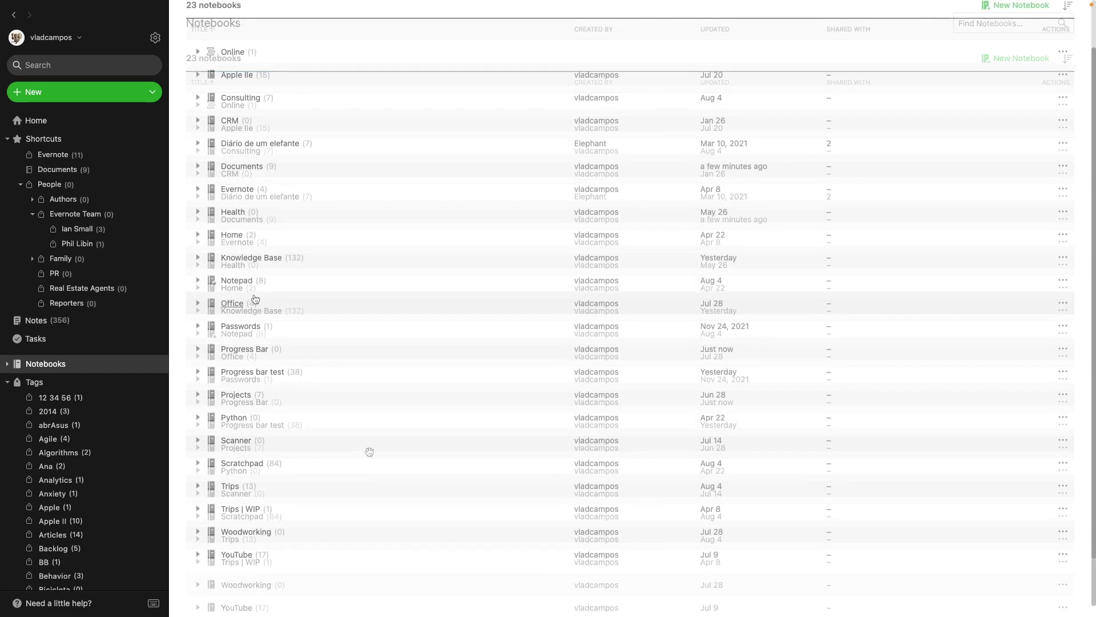
left_click(242, 258)
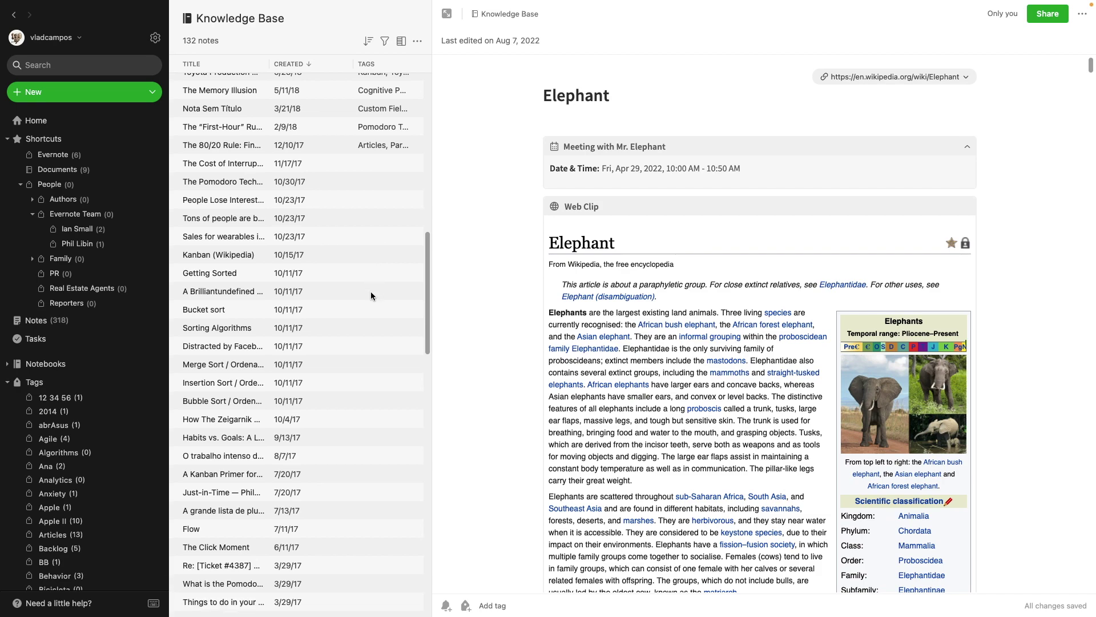
Step: Select the Knowledge Base notes from Elephant down to Sprint Backlog, reaching the 50-note limit
scroll(371, 296, "down", 5)
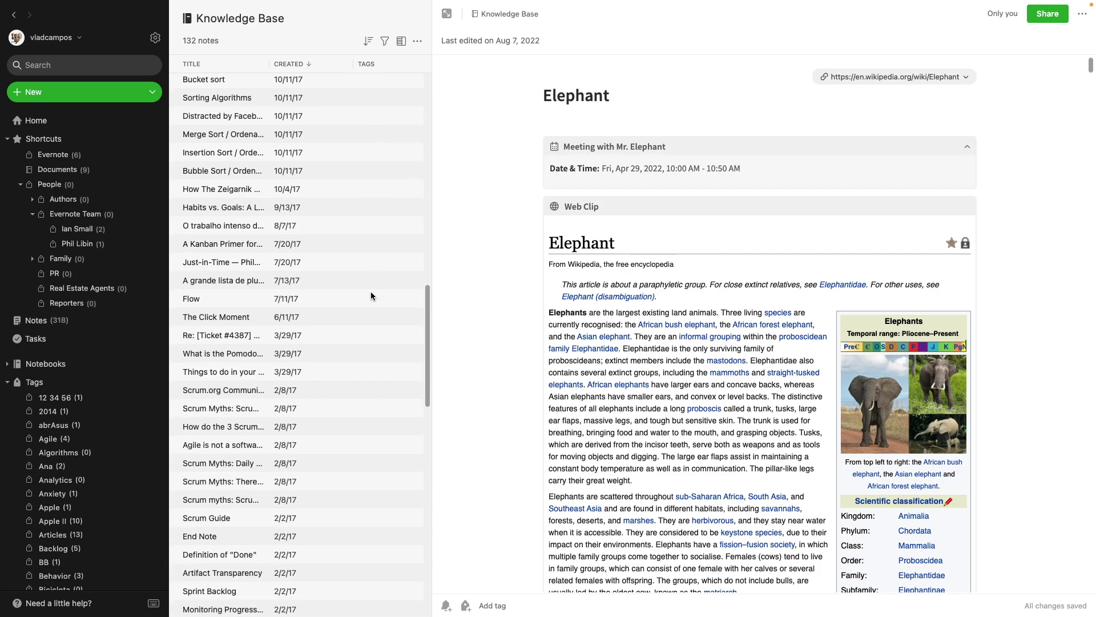
scroll(249, 440, "down", 5)
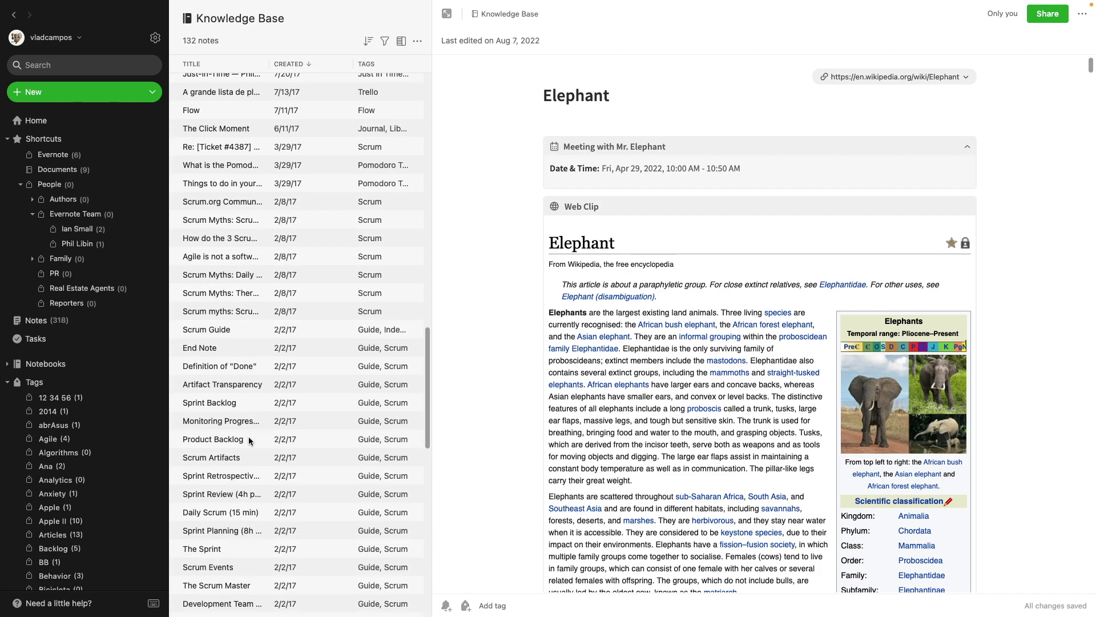
left_click(228, 409, "shift")
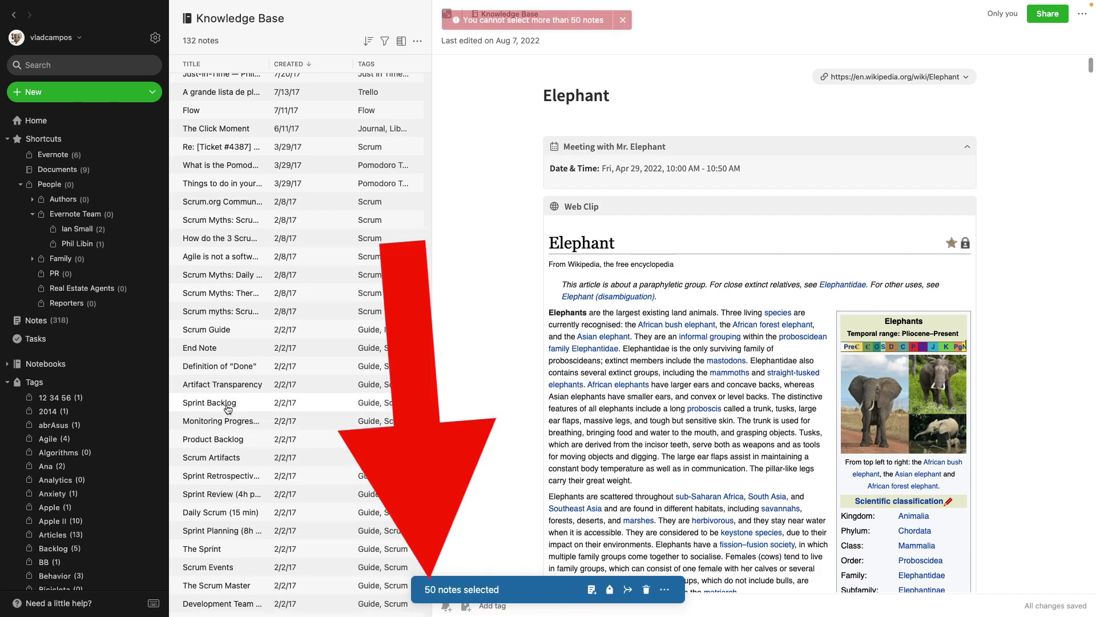
scroll(310, 370, "up", 10)
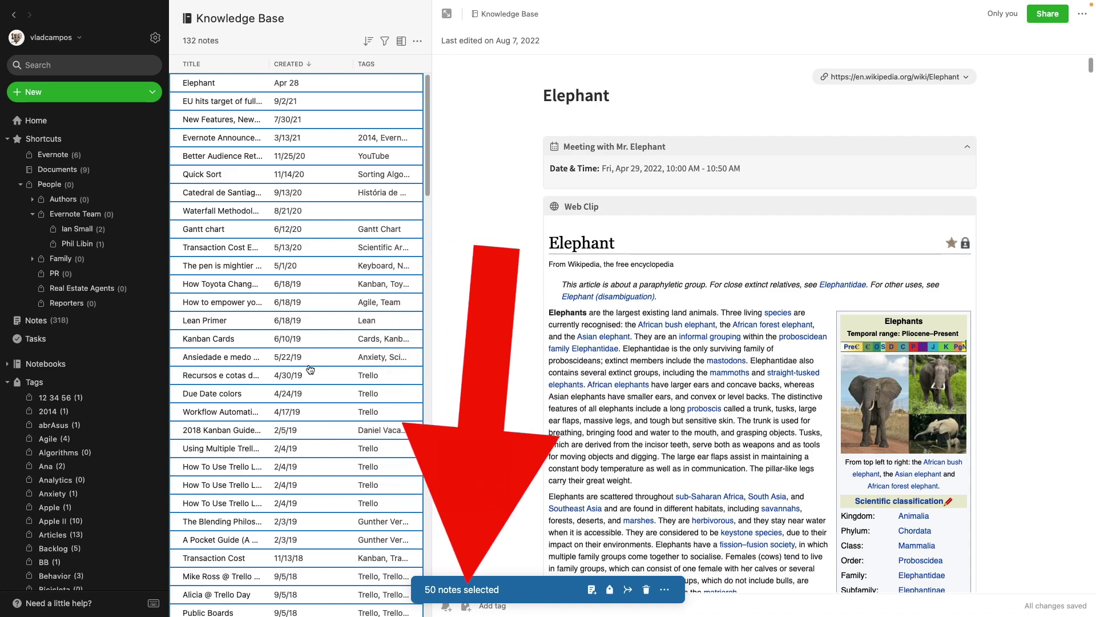
Step: Move the 50 selected notes into Progress Bar, then back into Knowledge Base
left_click(592, 590)
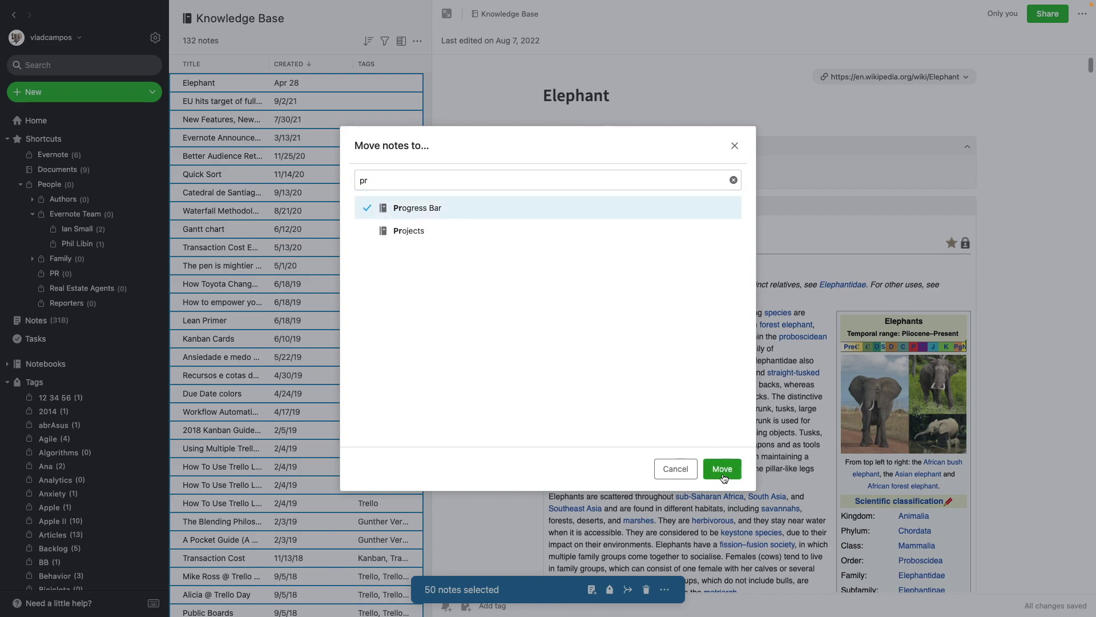
left_click(722, 469)
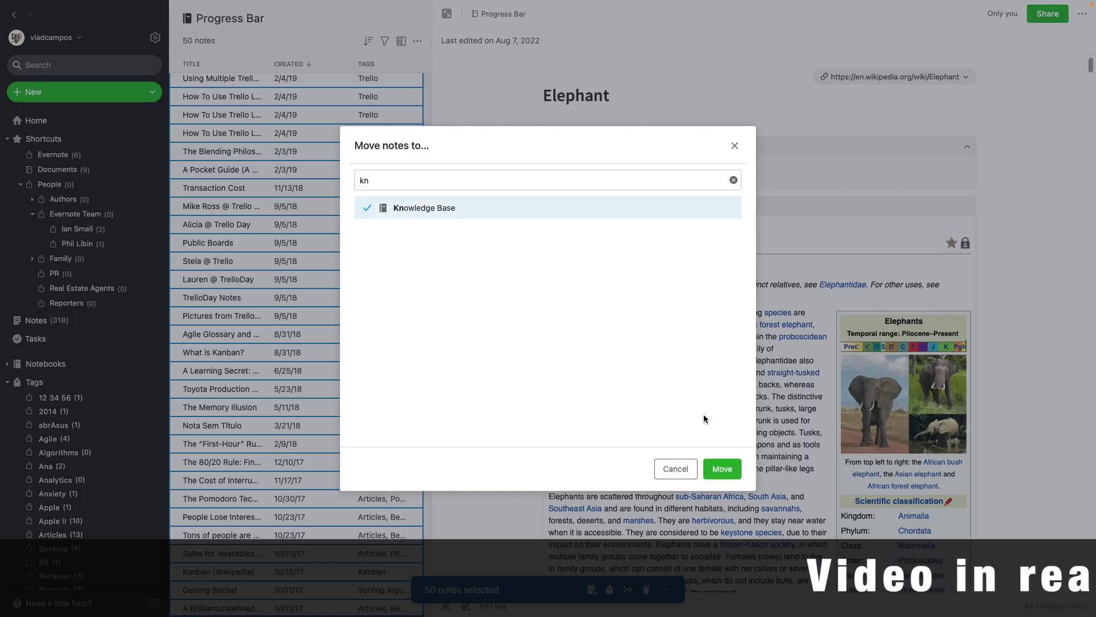
left_click(722, 469)
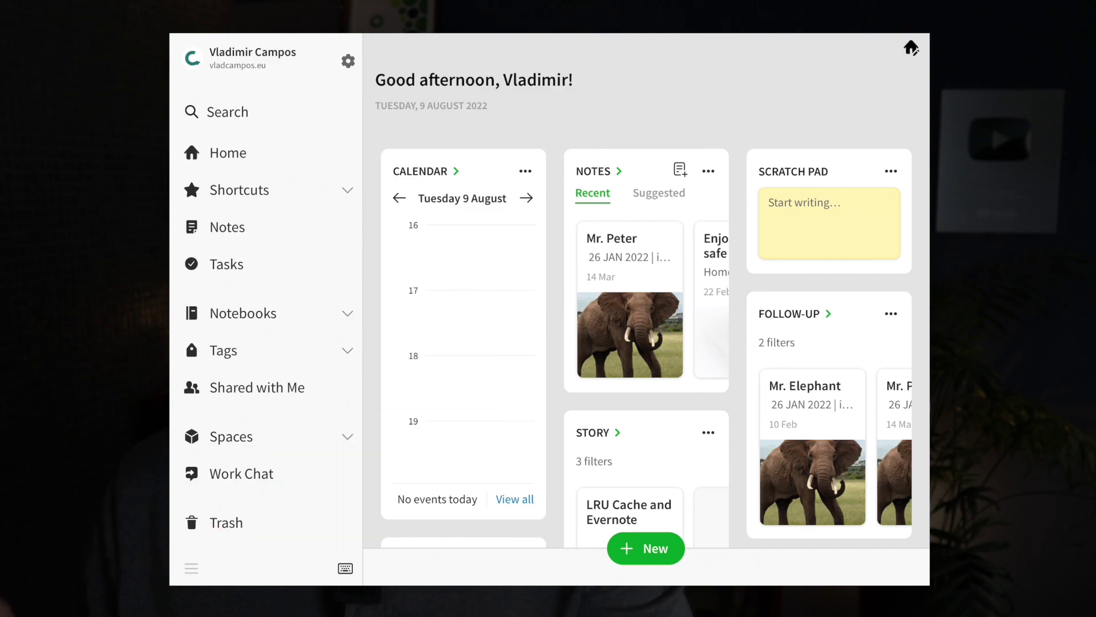
Step: Collapse the tablet sidebar into a narrow icon-only rail
left_click(191, 568)
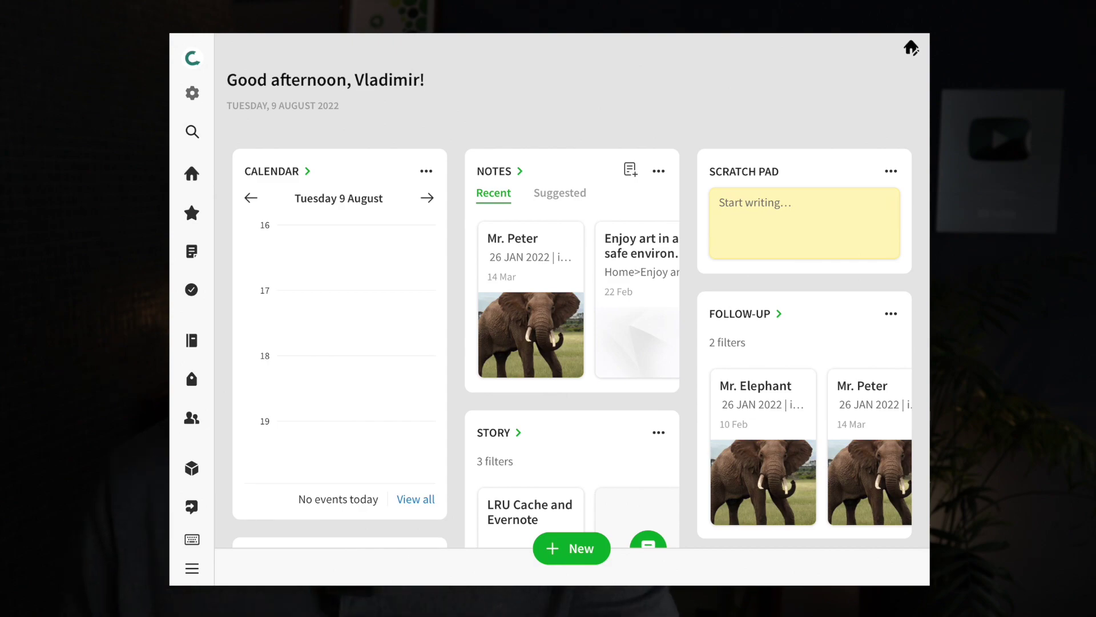
Step: Open the Keyboard Shortcuts panel from the sidebar rail
left_click(192, 539)
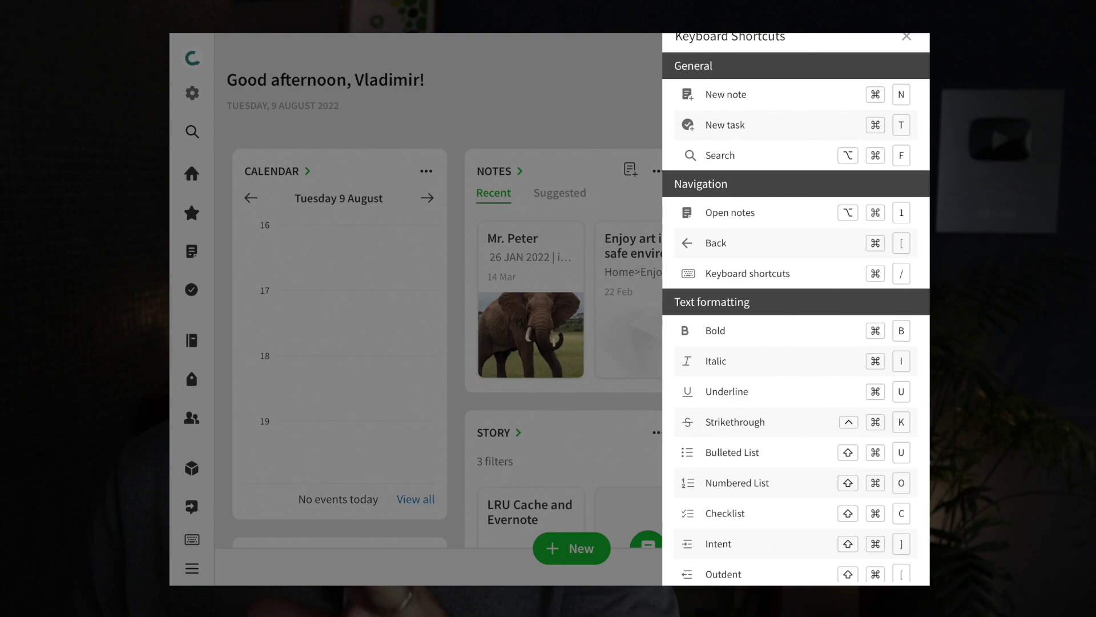
Step: Scroll through the shortcuts for new notes, tasks, search, navigation and text formatting
scroll(795, 324, "down", 5)
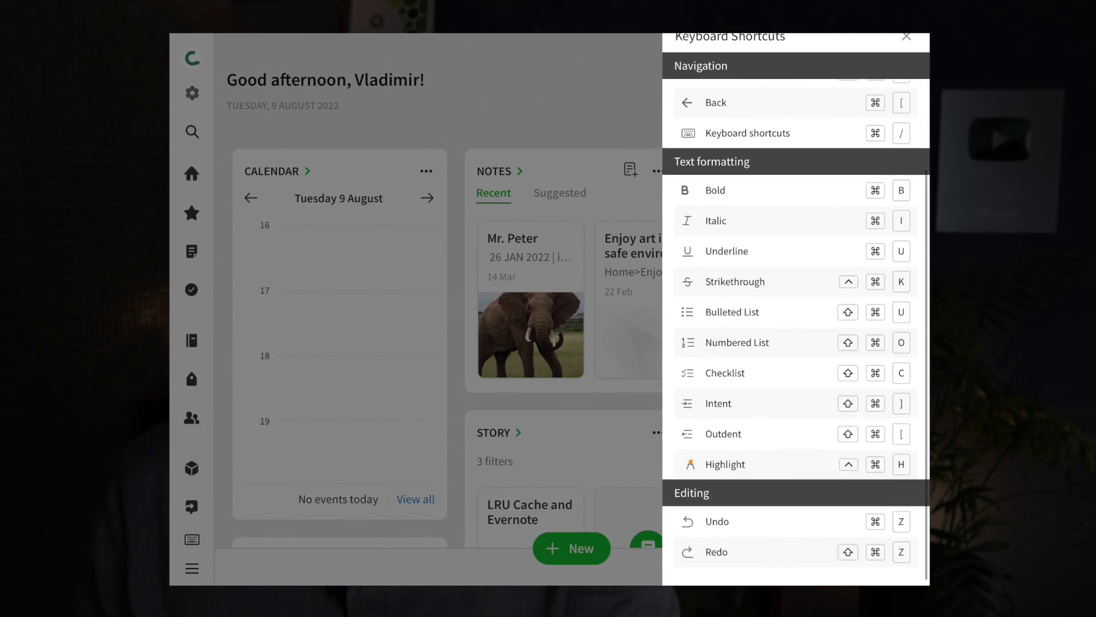
scroll(796, 324, "up", 5)
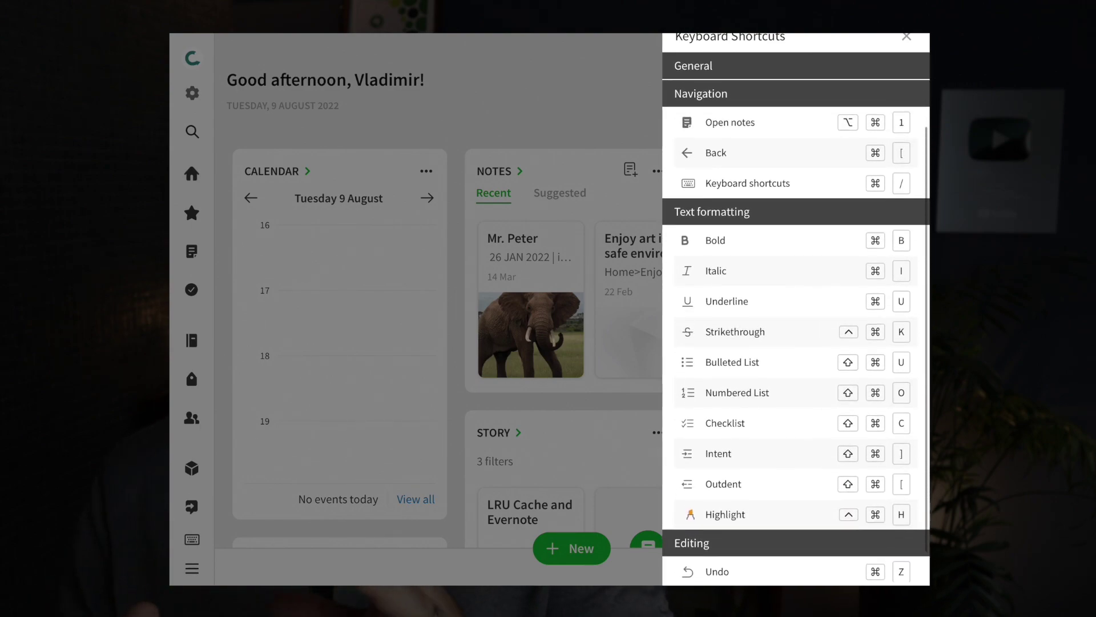
scroll(796, 324, "up", 1)
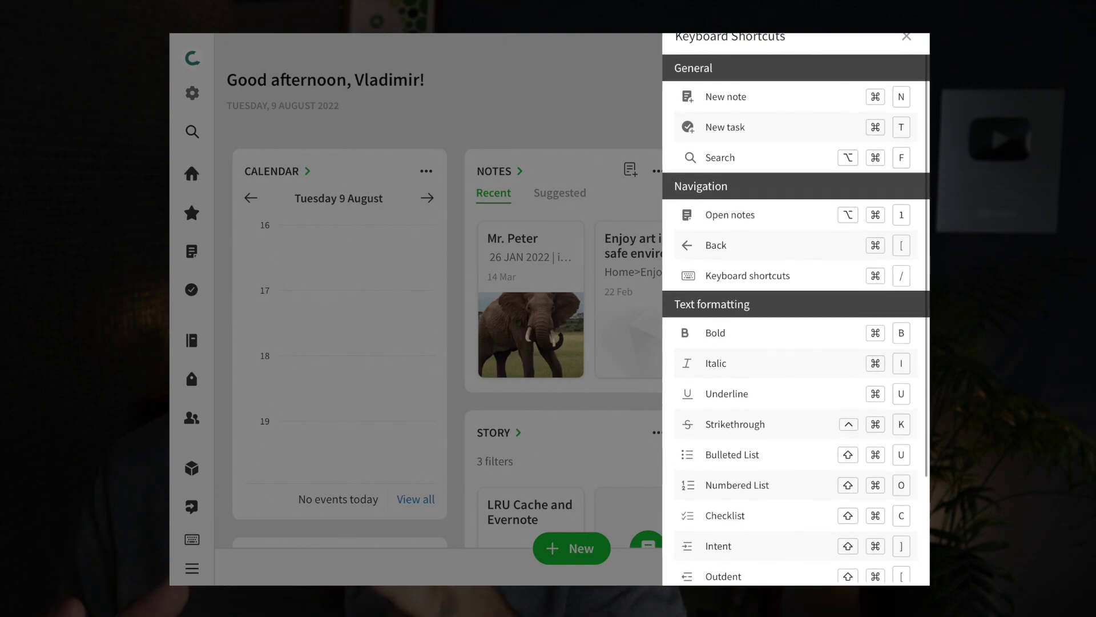